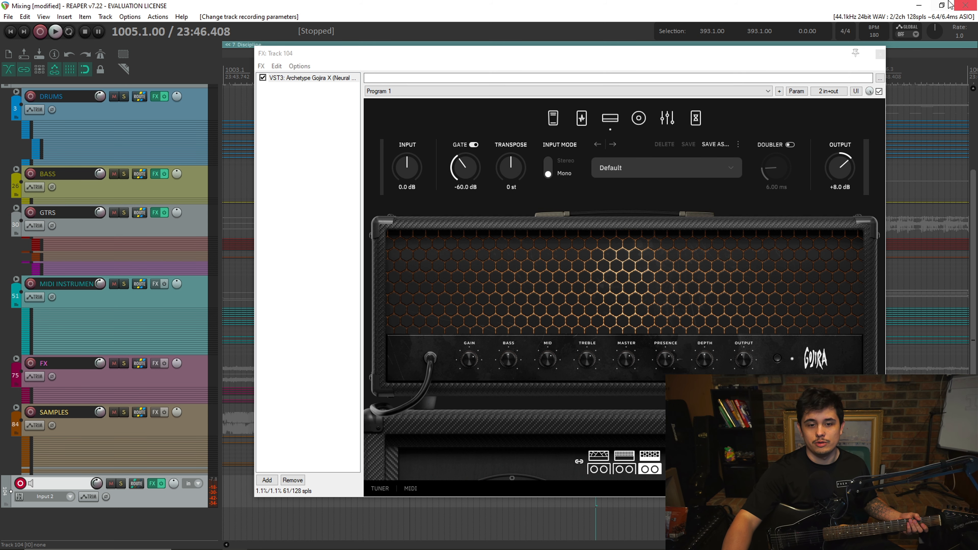
Adjust the gain of the Archetype Gojira X amp head on Track 104.
left_click_drag(388, 53, 353, 54)
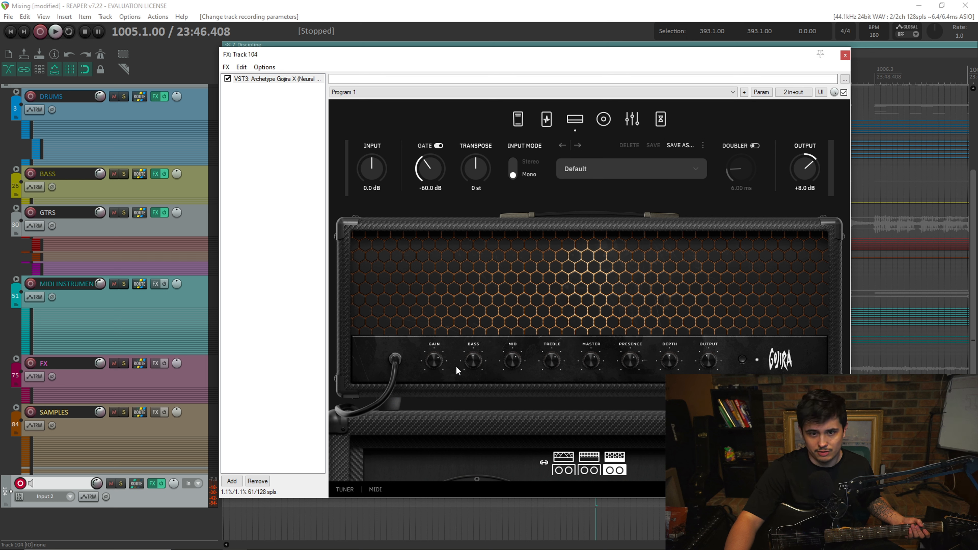
left_click_drag(431, 361, 428, 385)
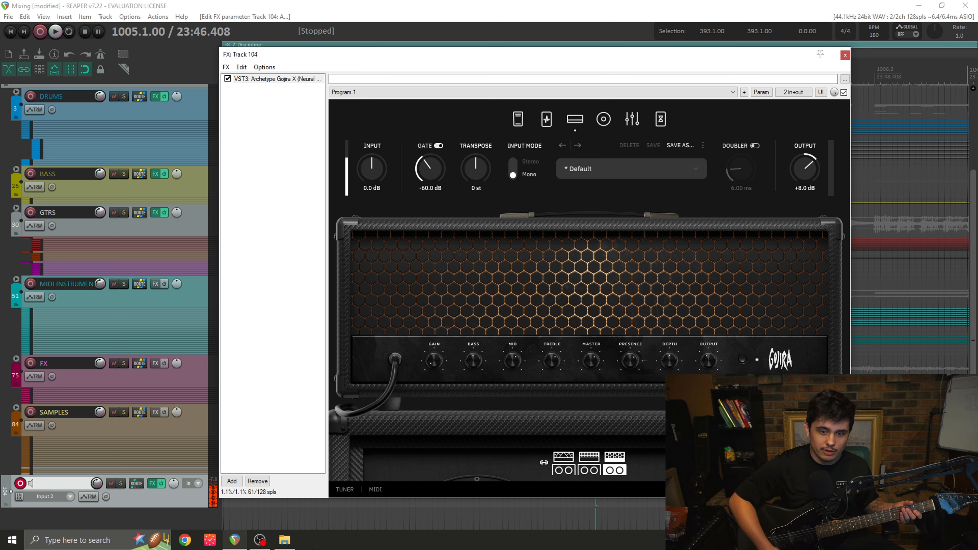
mouse_move(260, 539)
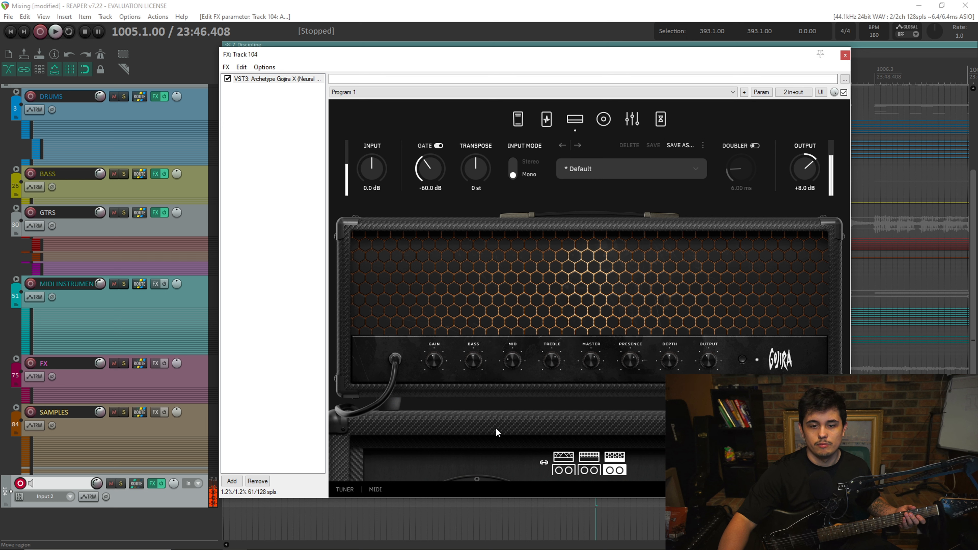
scroll(504, 367, "up", 5)
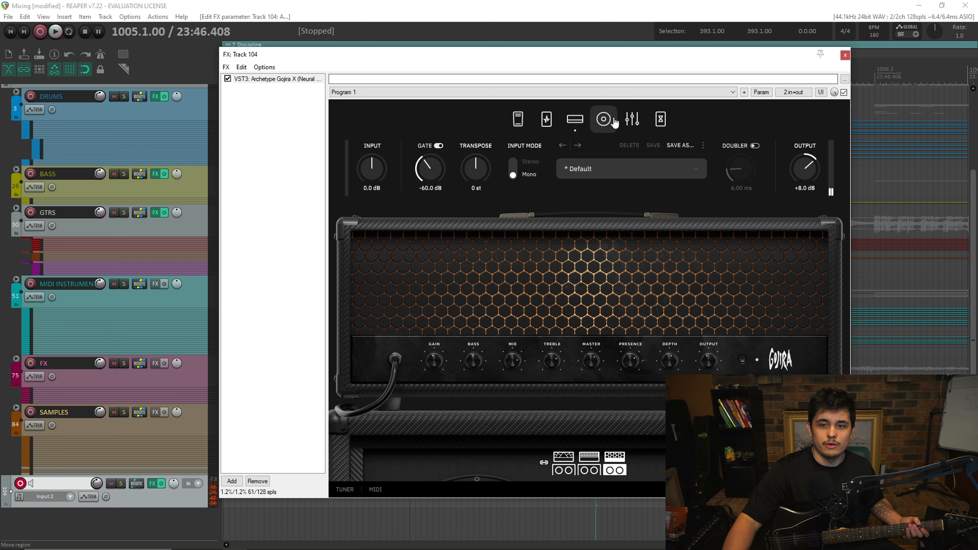
Load the custom impulse response starting with 57_TS_1_inch in place of the cabinet's Dynamic 57 mic.
left_click(548, 120)
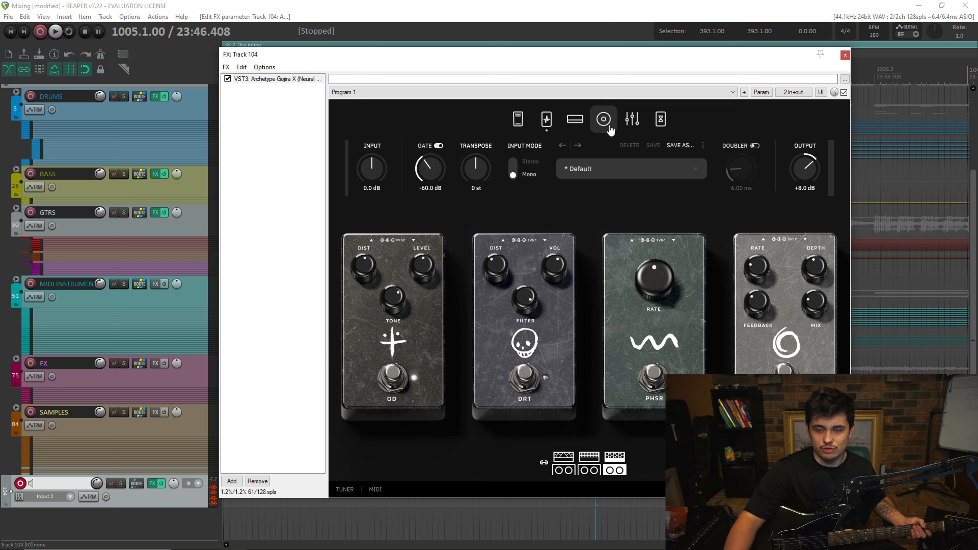
left_click(603, 121)
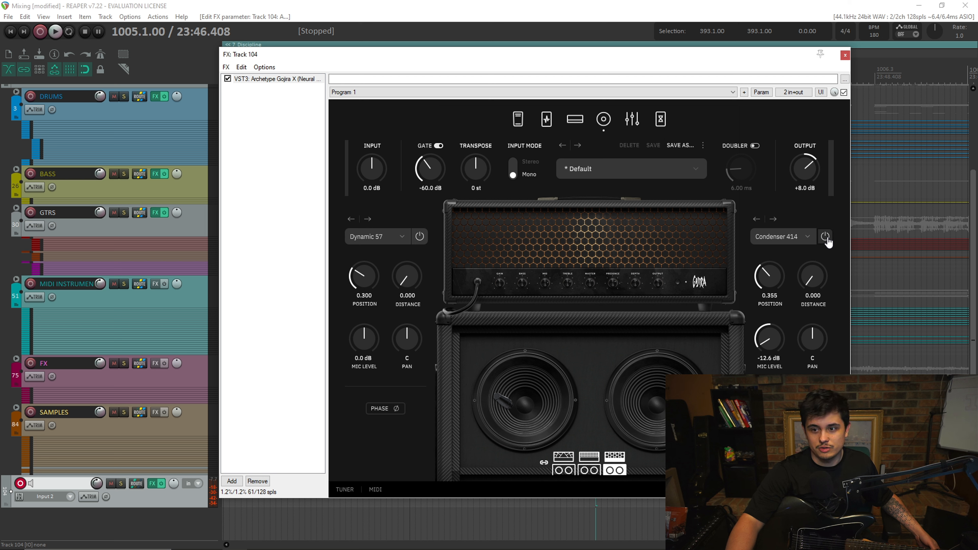
left_click(403, 238)
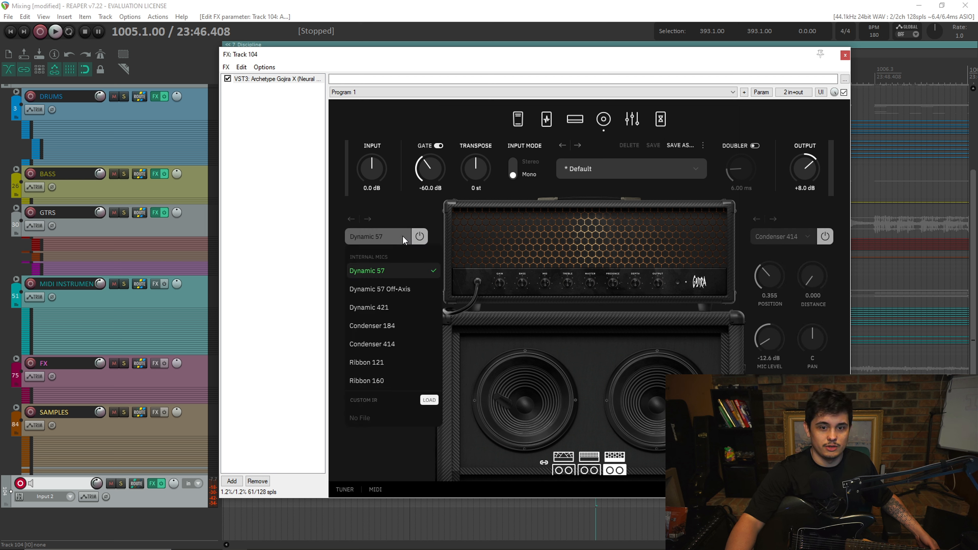
left_click(437, 401)
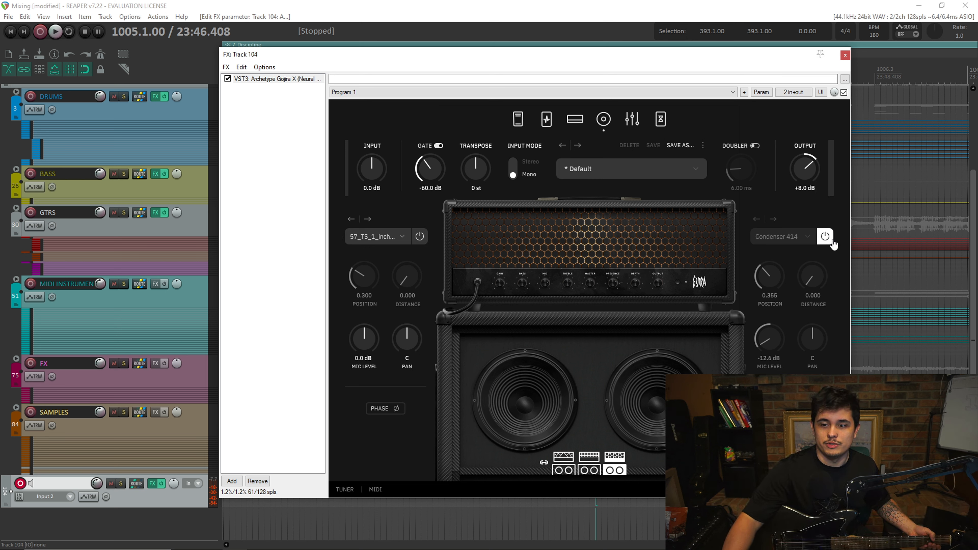
Enable the second cabinet mic with the C414_TS_1_in… impulse response and set its mic level to -6.9 dB.
left_click(825, 237)
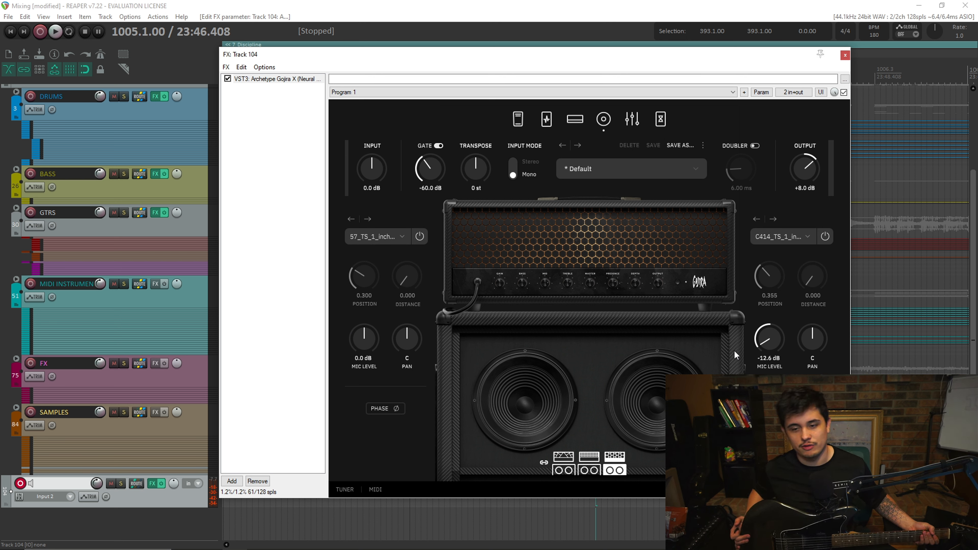
scroll(772, 350, "up", 1)
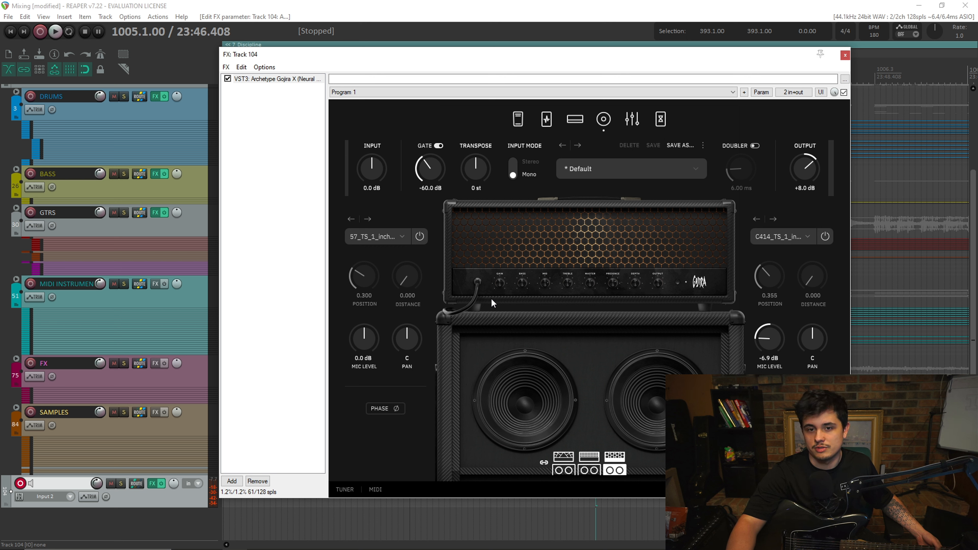
Set the graphic EQ's high-pass filter to 66 Hz and its 125 Hz band to -1.9 dB.
left_click(633, 119)
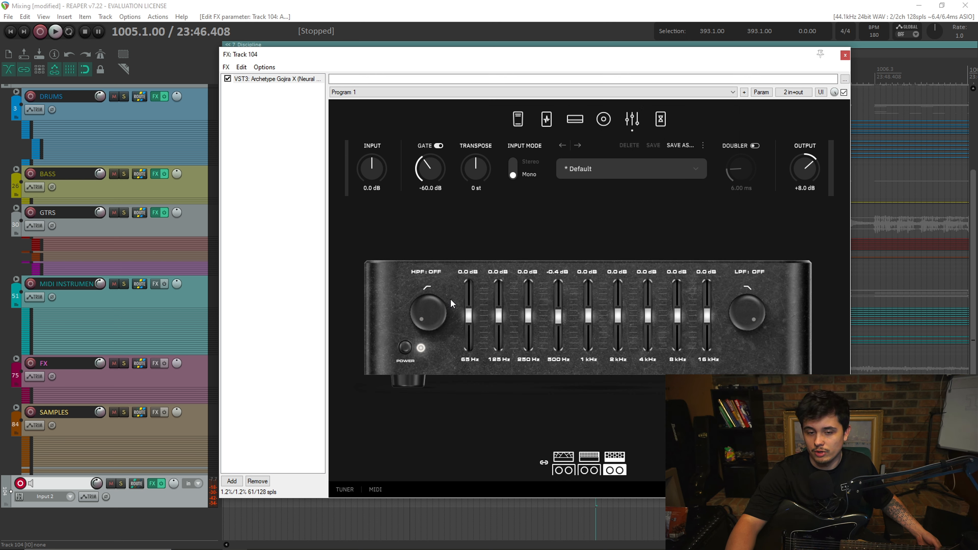
scroll(451, 299, "up", 1)
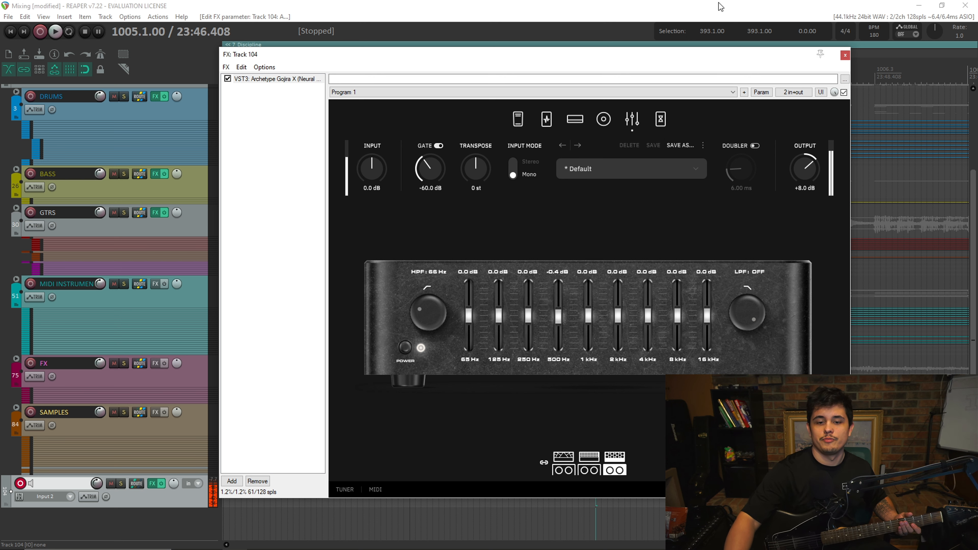
mouse_move(499, 315)
left_mouse_down()
mouse_move(507, 339)
mouse_move(509, 306)
mouse_move(500, 300)
left_mouse_up()
double_click(500, 300)
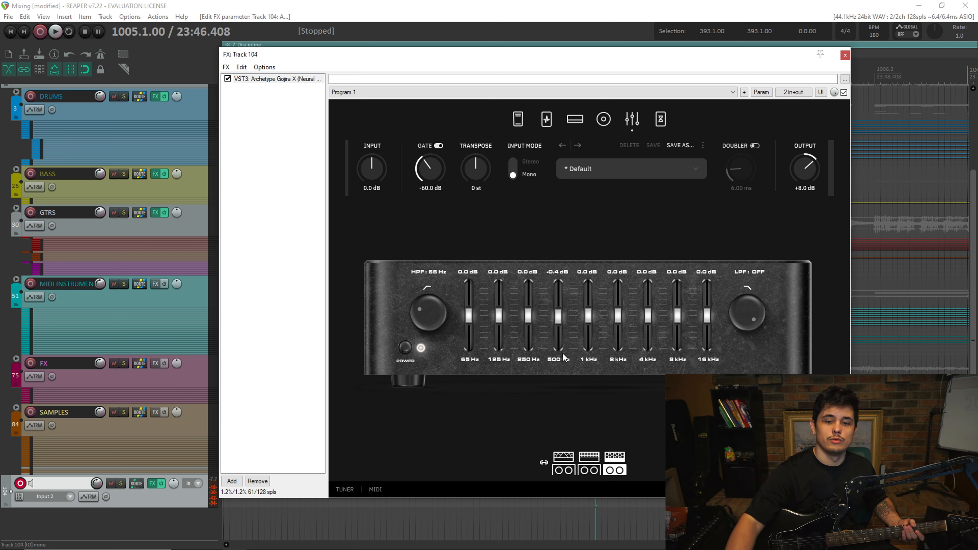
left_click_drag(495, 317, 507, 357)
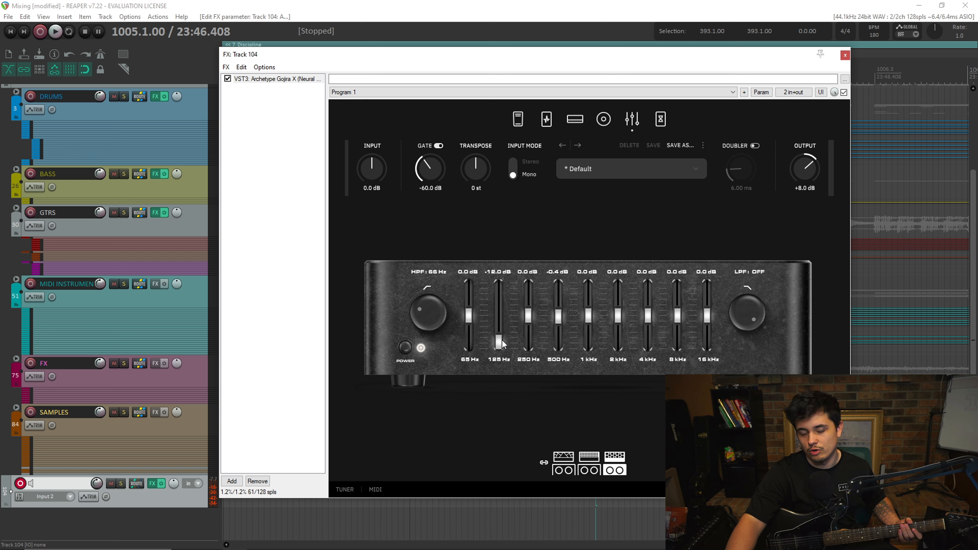
left_click_drag(501, 340, 498, 318)
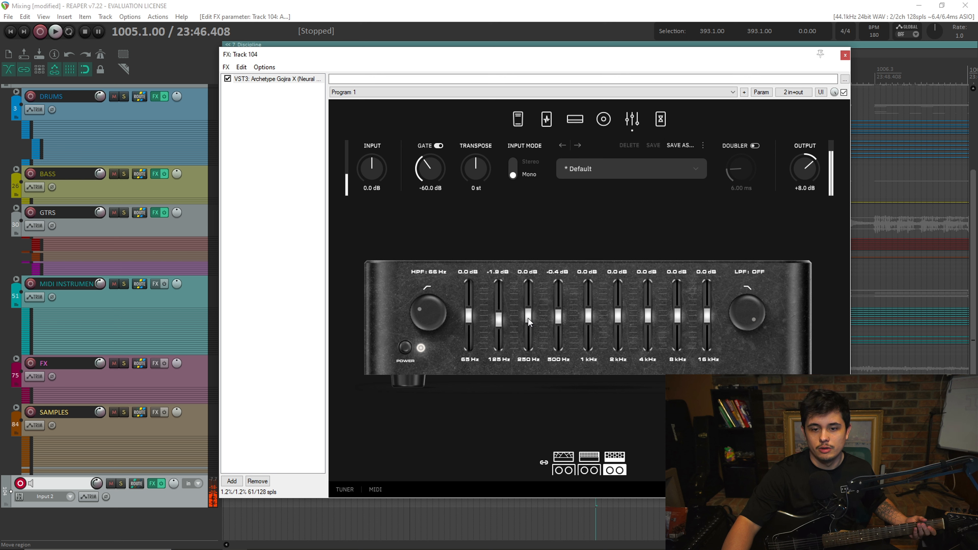
Sweep the graphic EQ's 250 Hz band through a full boost and set it to -0.7 dB.
left_click_drag(528, 318, 538, 313)
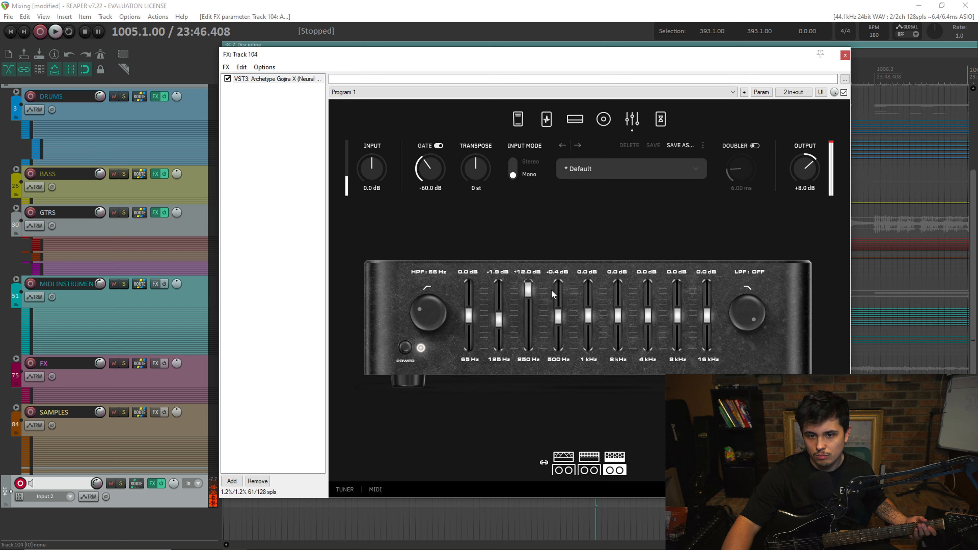
left_click_drag(548, 305, 544, 332)
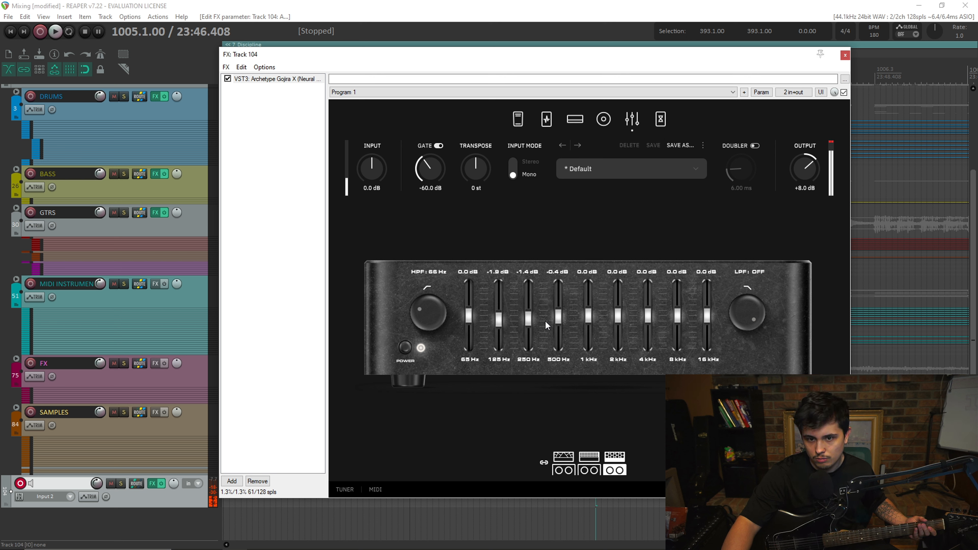
scroll(530, 322, "up", 2)
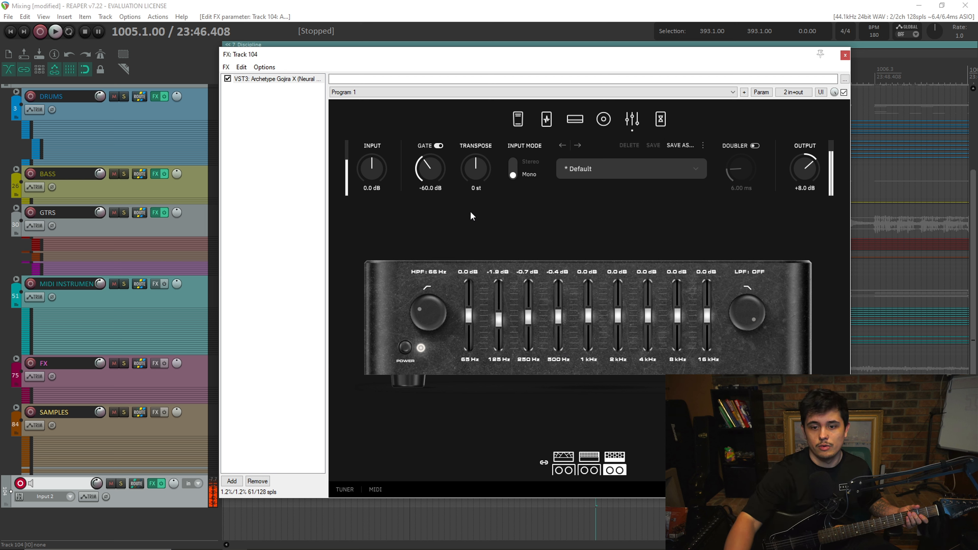
Try boosting the 1 kHz and 2 kHz bands in turn by about 2.8 dB, resetting each to 0 dB.
left_click_drag(587, 317, 591, 313)
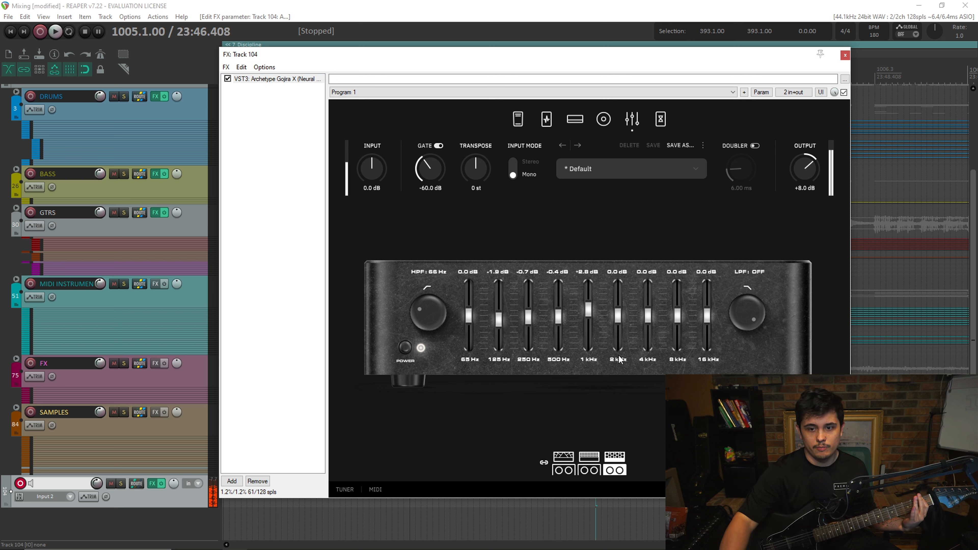
double_click(589, 310)
left_click_drag(615, 316, 622, 311)
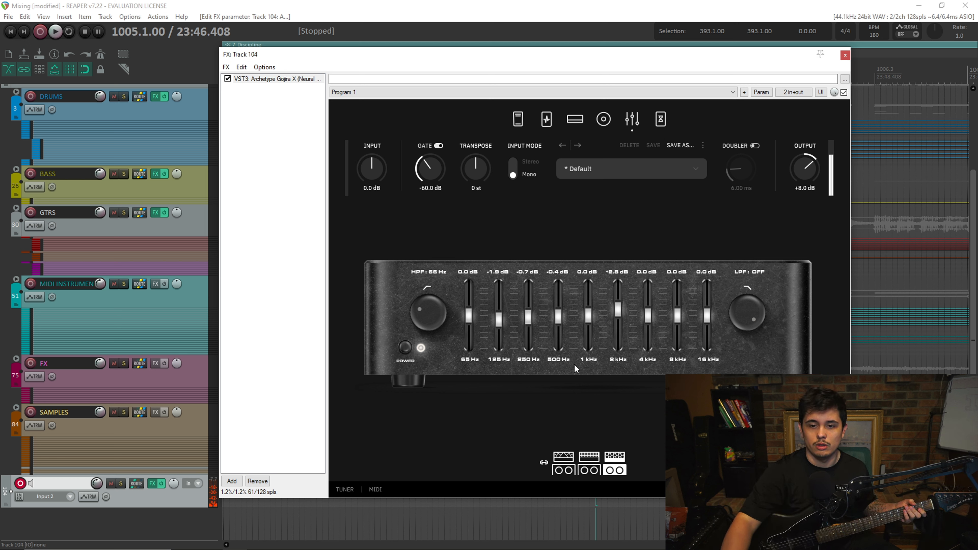
double_click(617, 314)
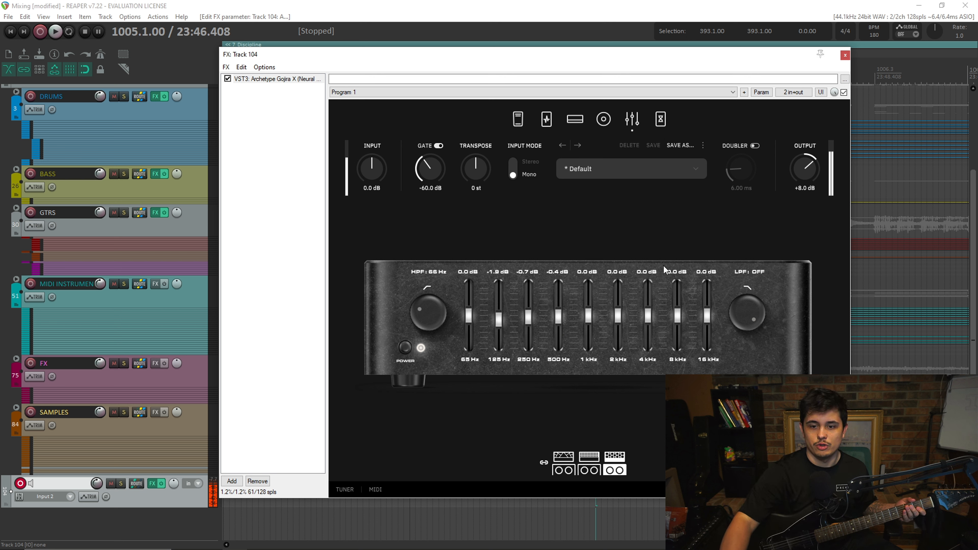
Raise the 2 kHz band to about 1.2 dB, and try a 4 kHz boost before resetting that band to 0 dB.
left_click(621, 314)
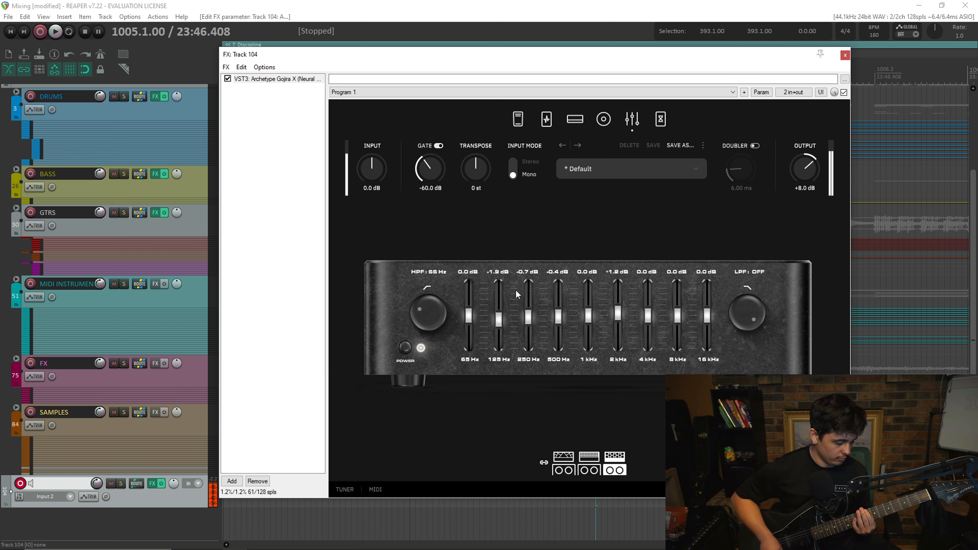
left_click_drag(651, 316, 666, 309)
double_click(648, 315)
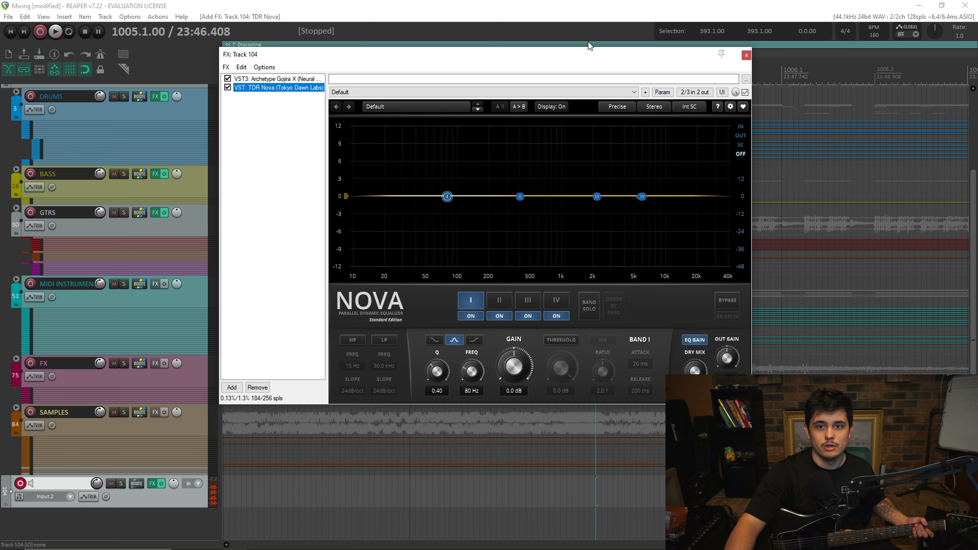
In TDR Nova, move band I to 29 Hz and boost band II by 5.5 dB at 82 Hz.
left_click_drag(593, 53, 610, 66)
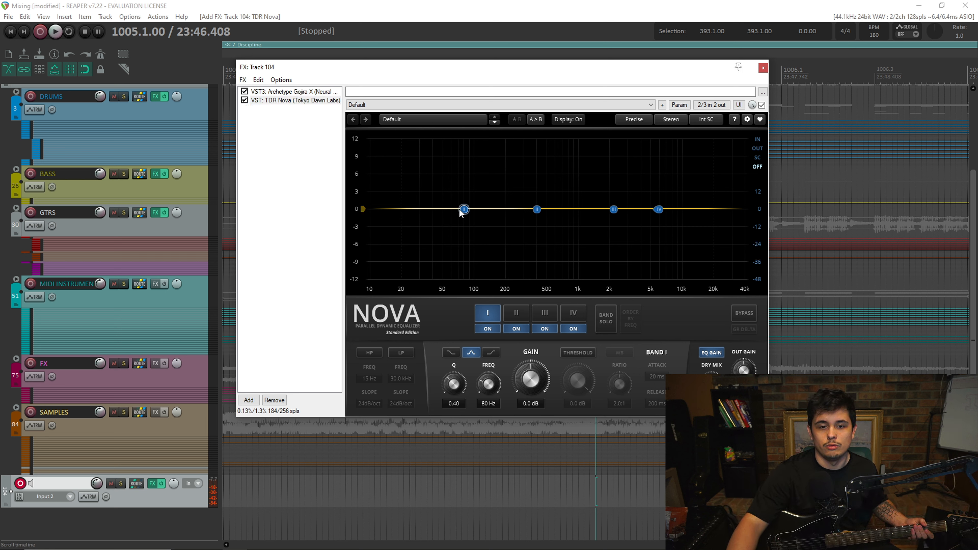
left_click_drag(463, 210, 419, 209)
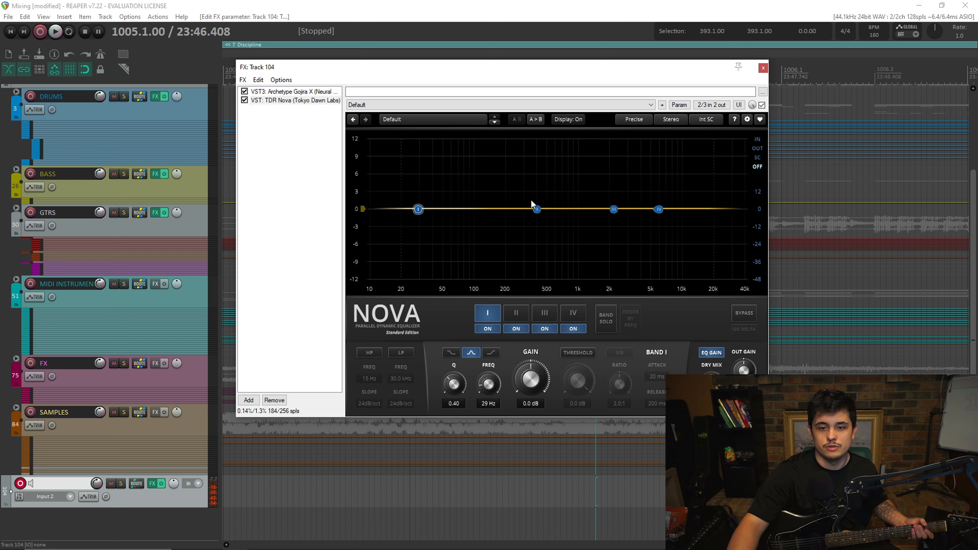
left_click_drag(535, 212, 465, 178)
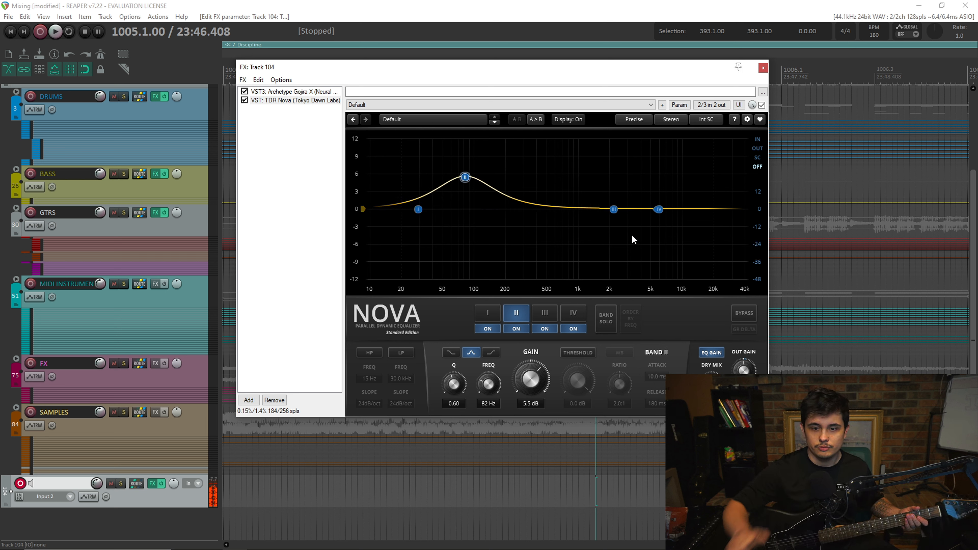
Solo Nova's band II and centre it at 124 Hz with its gain reset to 0 dB.
left_click(606, 317)
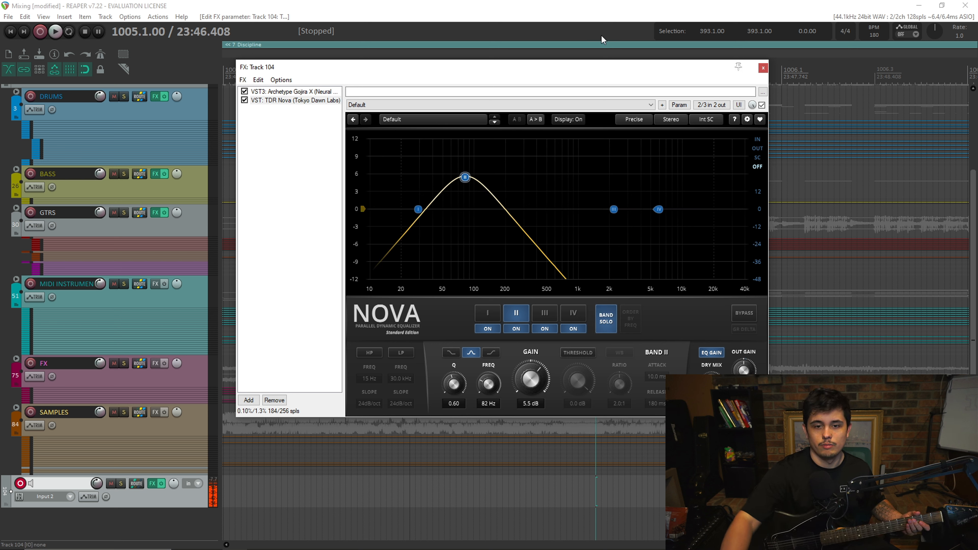
left_click_drag(465, 177, 487, 163)
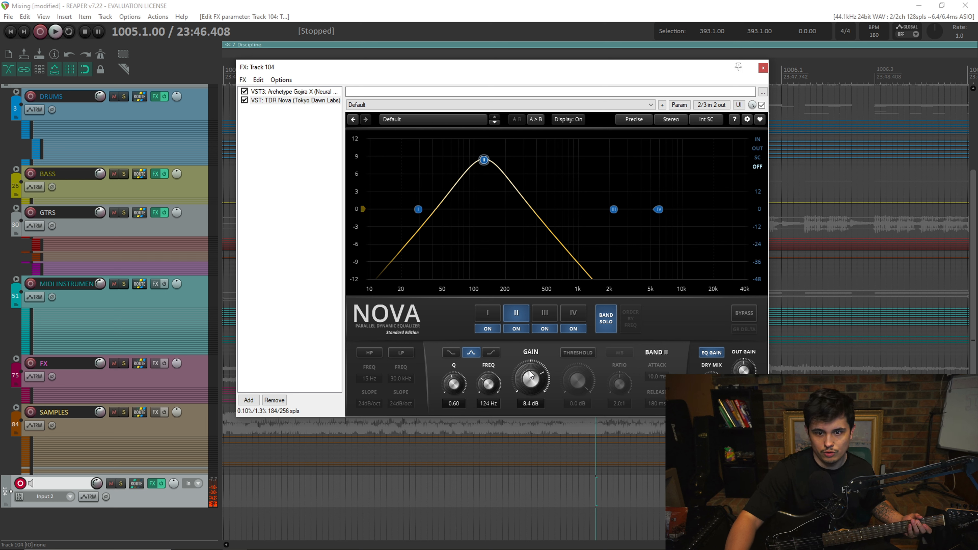
double_click(530, 377)
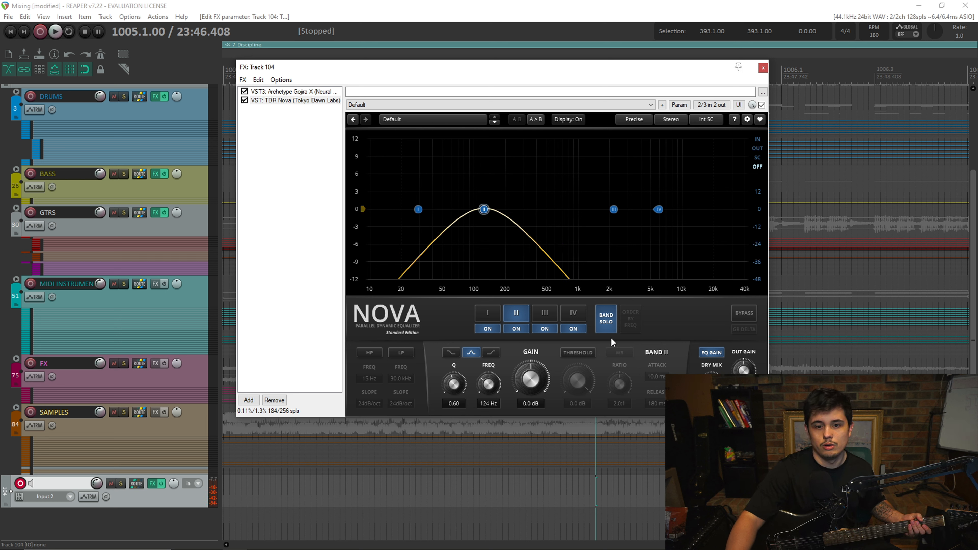
Make band II dynamic with threshold -13.8 dB, ratio 4.0:1, attack 500 ms and release 10 ms, and end its solo.
left_click(577, 352)
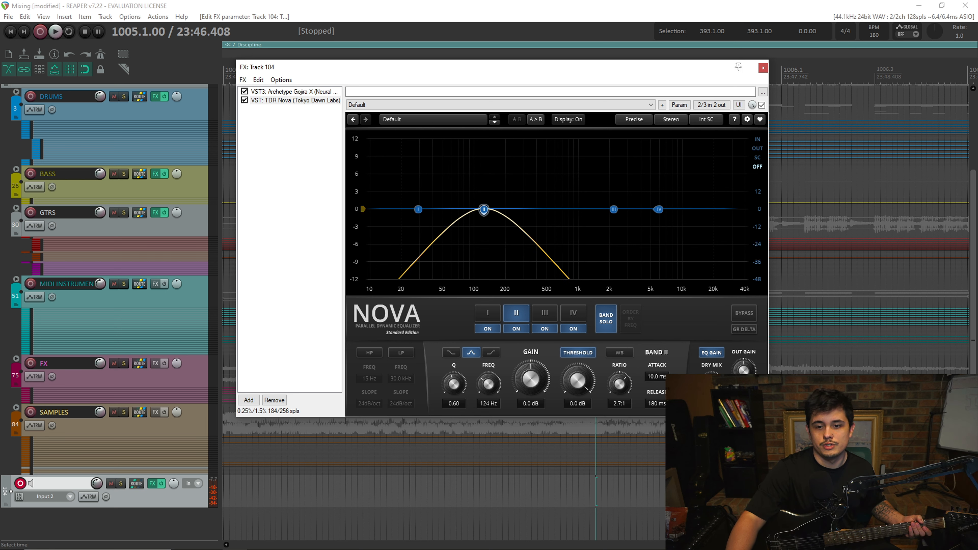
left_click_drag(619, 383, 661, 376)
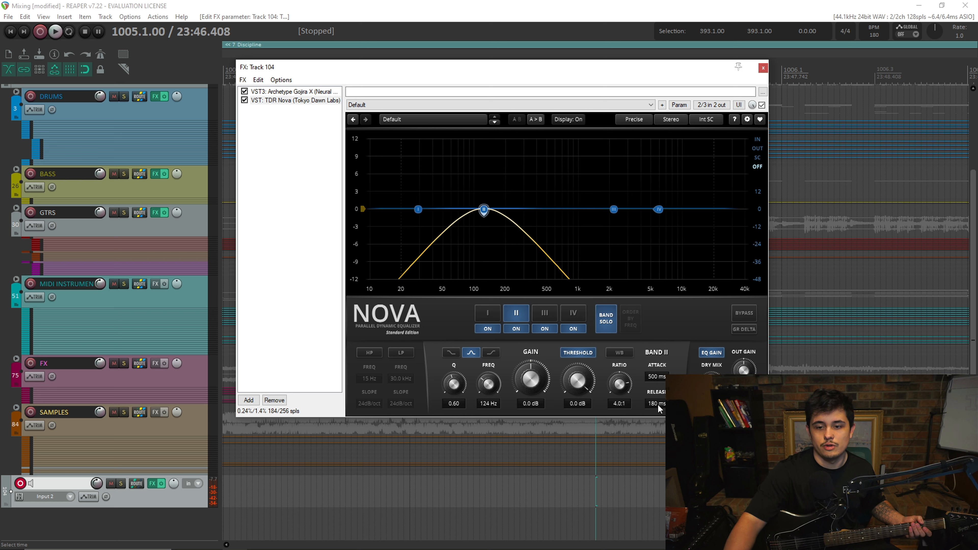
left_click_drag(658, 404, 657, 411)
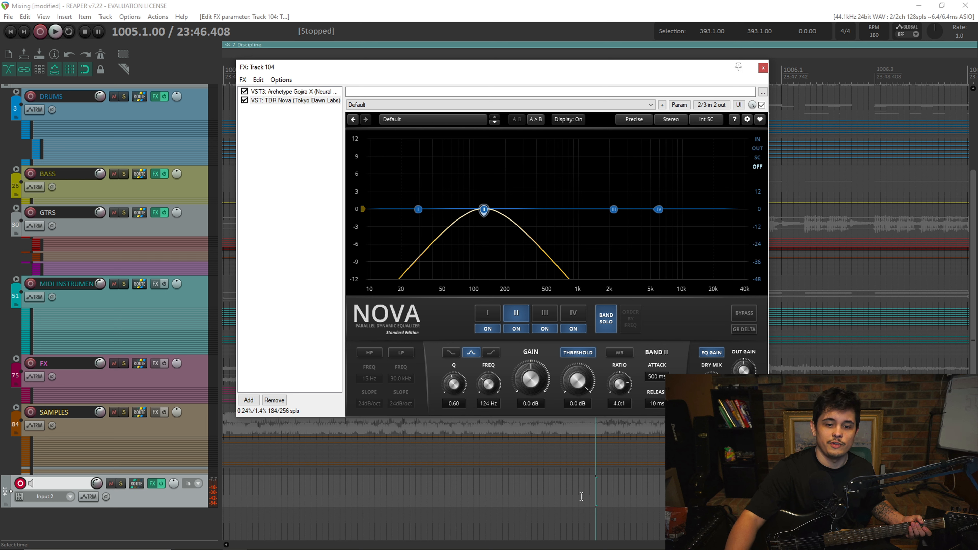
left_click_drag(578, 376, 578, 389)
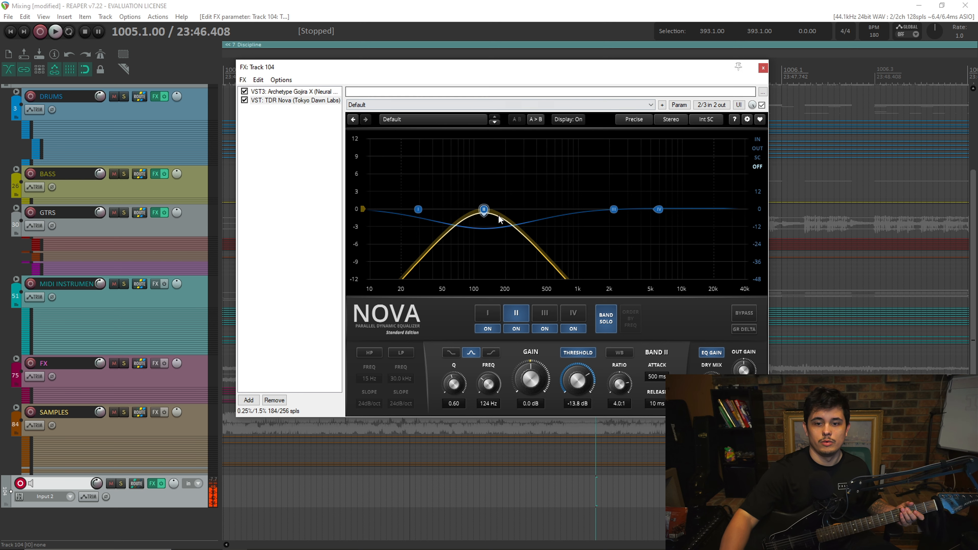
left_click(609, 320)
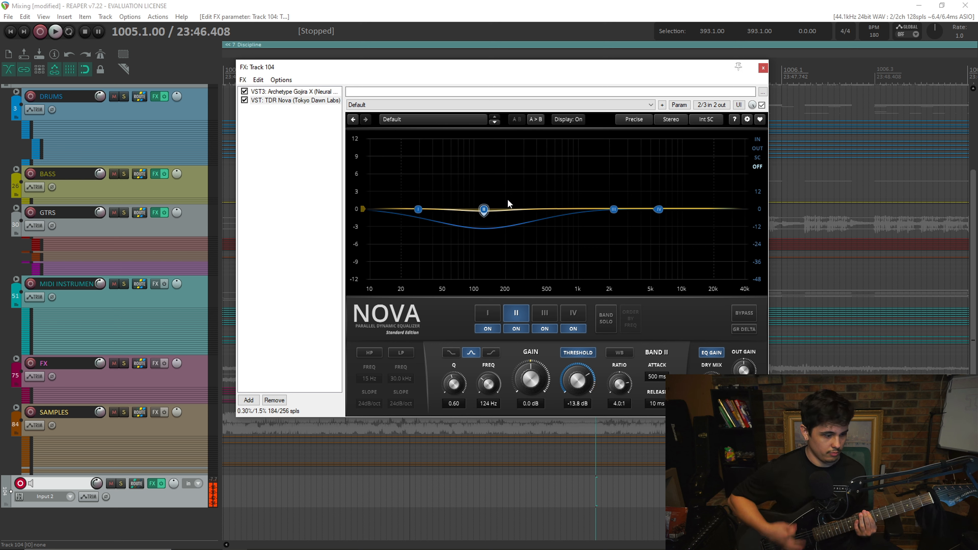
Solo Nova's band III and centre it at 4.0 kHz with its gain reset to 0 dB.
left_click(614, 210)
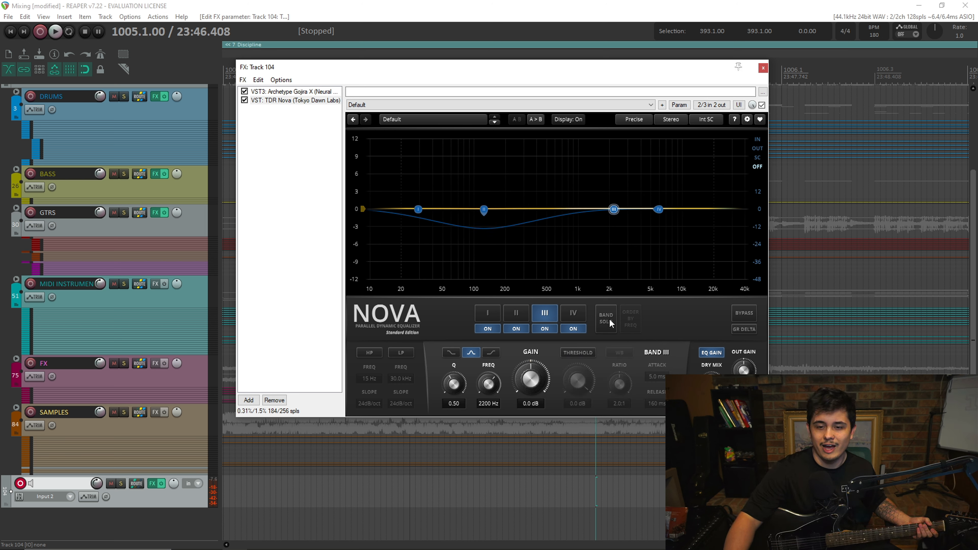
left_click(604, 326)
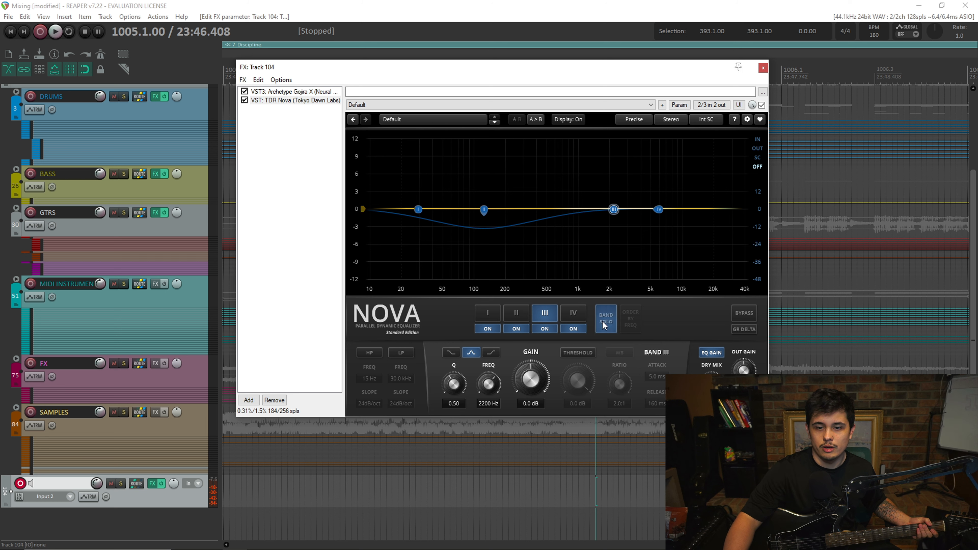
left_click_drag(614, 210, 641, 152)
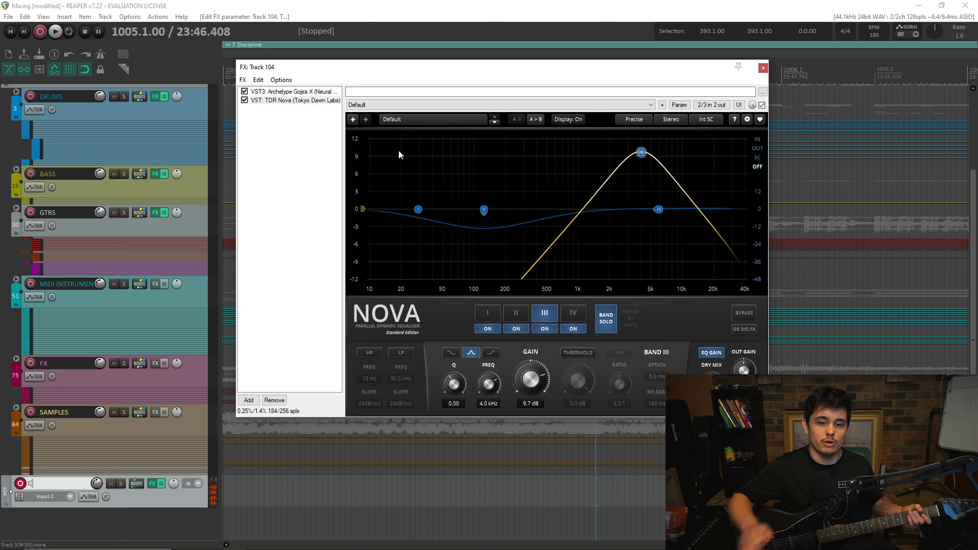
double_click(530, 373)
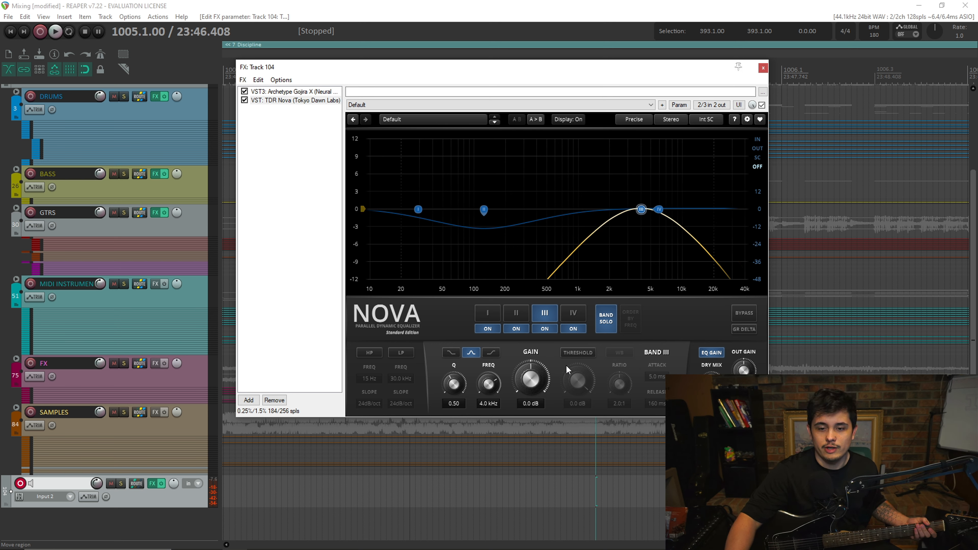
Make band III dynamic with threshold -10.8 dB, ratio 4.0:1, attack 500 ms and release 10 ms, and end its solo.
left_click(579, 354)
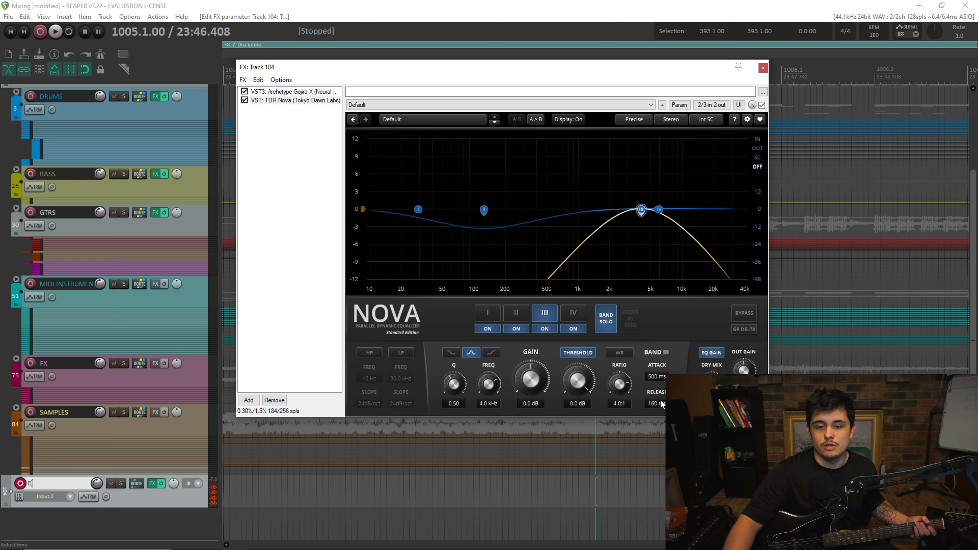
left_click_drag(578, 381, 578, 397)
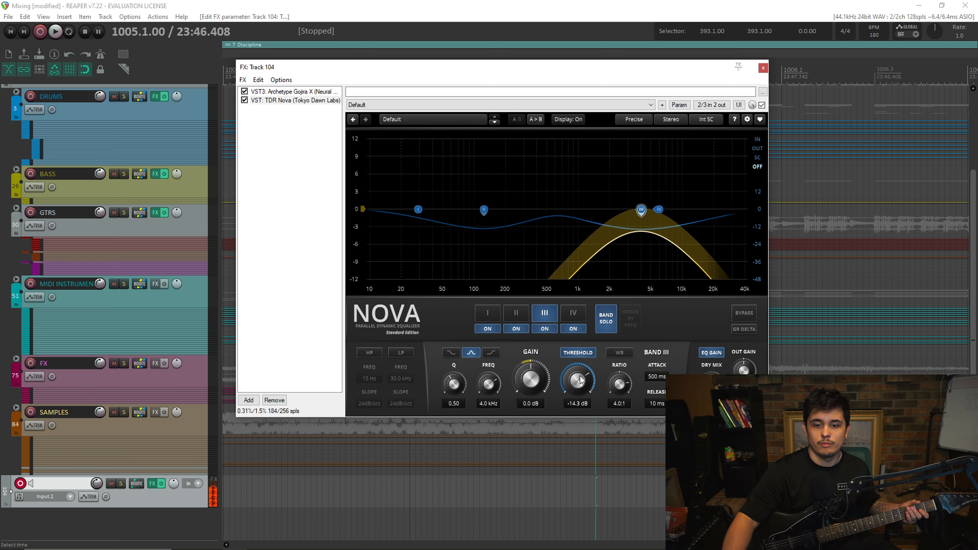
left_click_drag(578, 381, 596, 359)
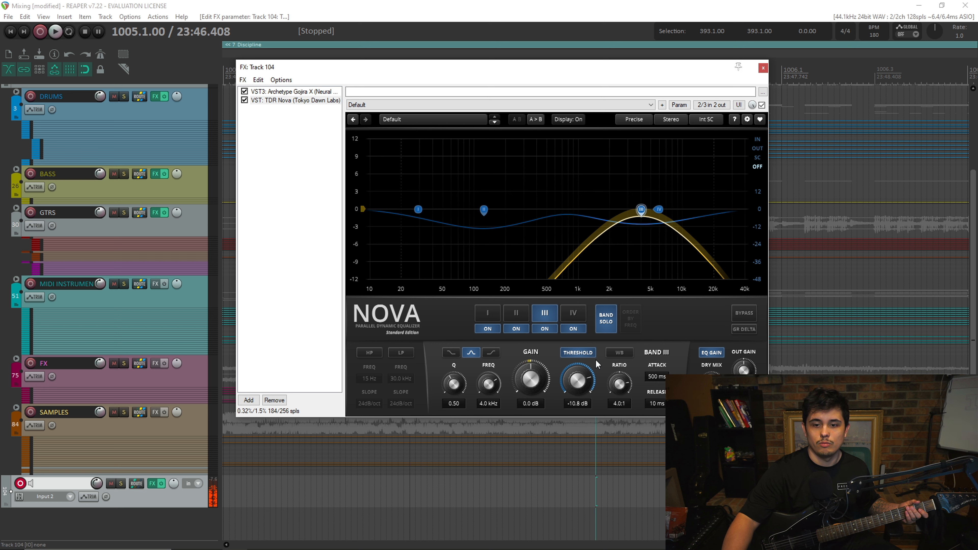
left_click(616, 325)
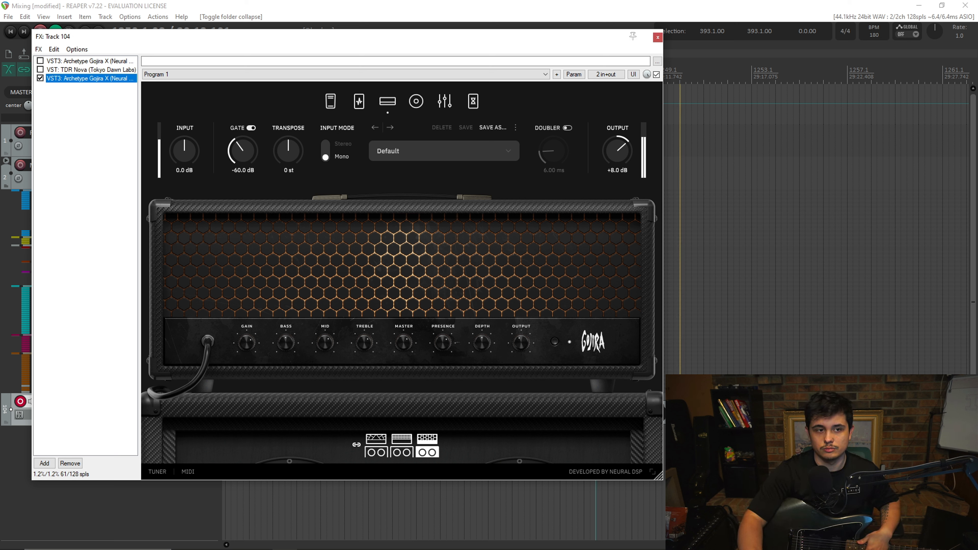
Stop playback, enable the first Archetype Gojira X and TDR Nova, and bypass the default Gojira X instance for a tone comparison.
key("space")
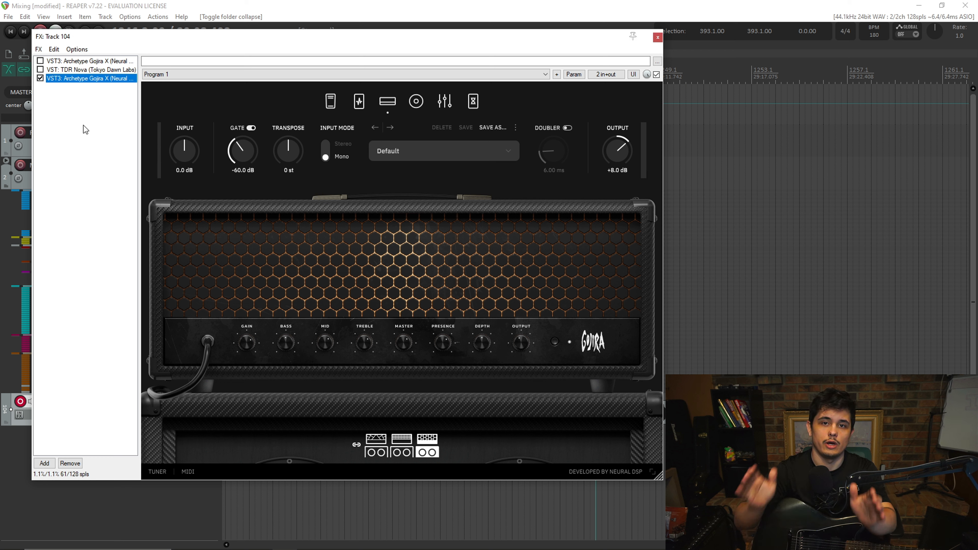
left_click(40, 61)
left_click(40, 70)
left_click(40, 78)
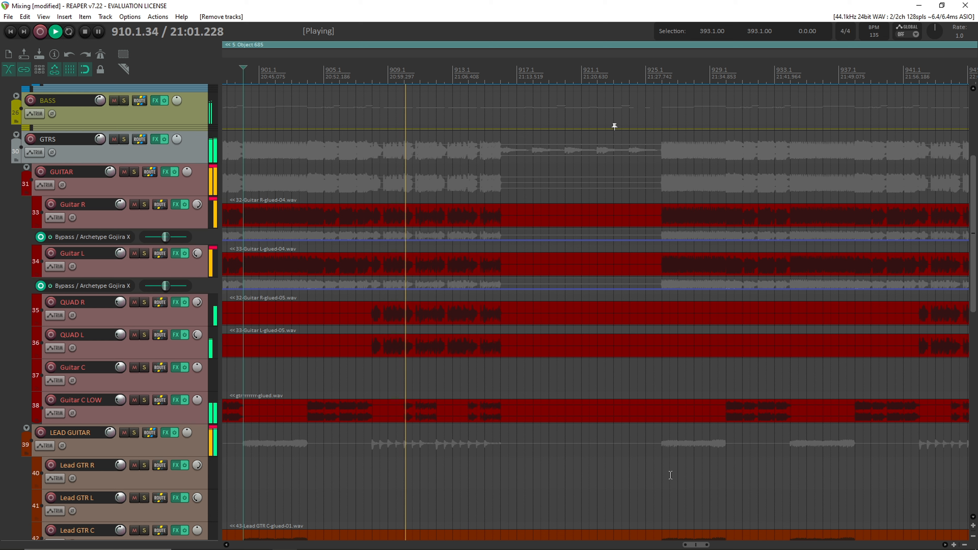
Stop playback of the full mix.
key("space")
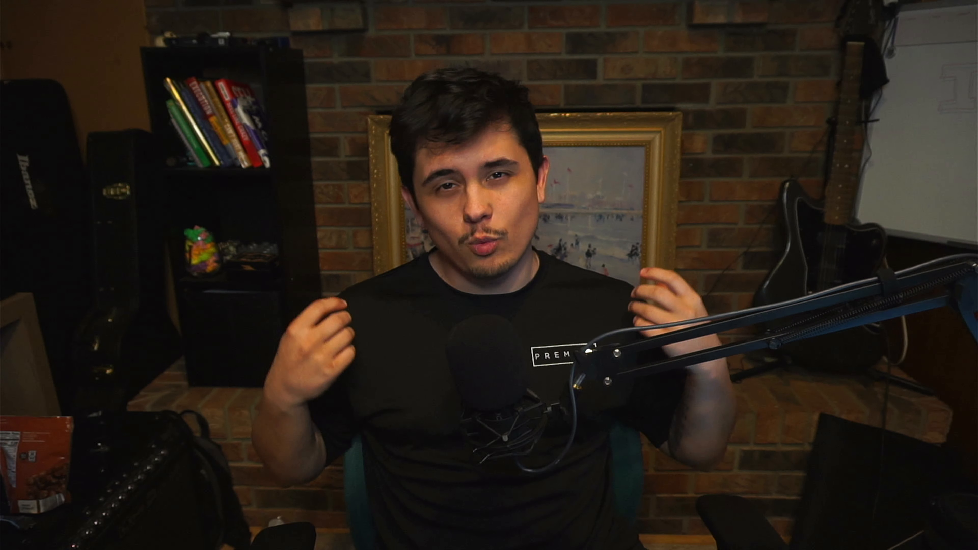